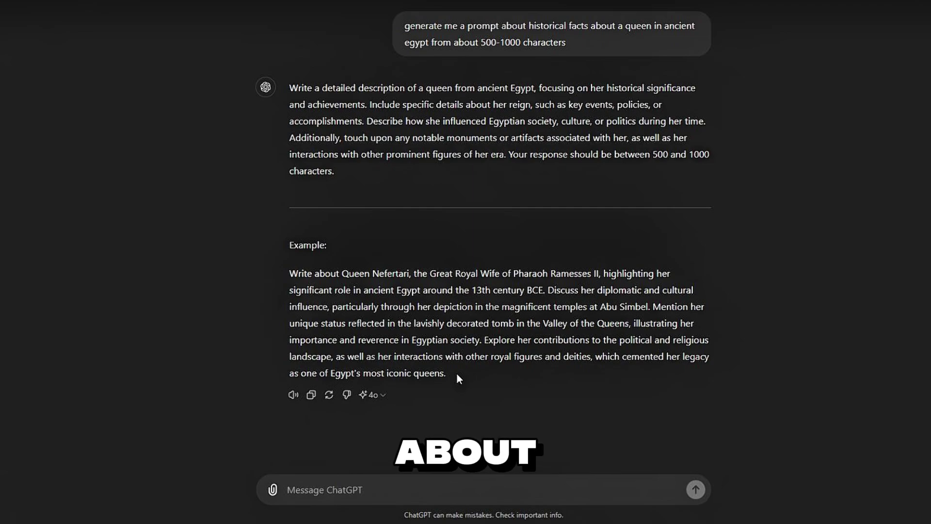
# Select the example Queen Nefertari paragraph in ChatGPT for copying.
pyautogui.moveTo(446, 373); pyautogui.dragTo(297, 274)
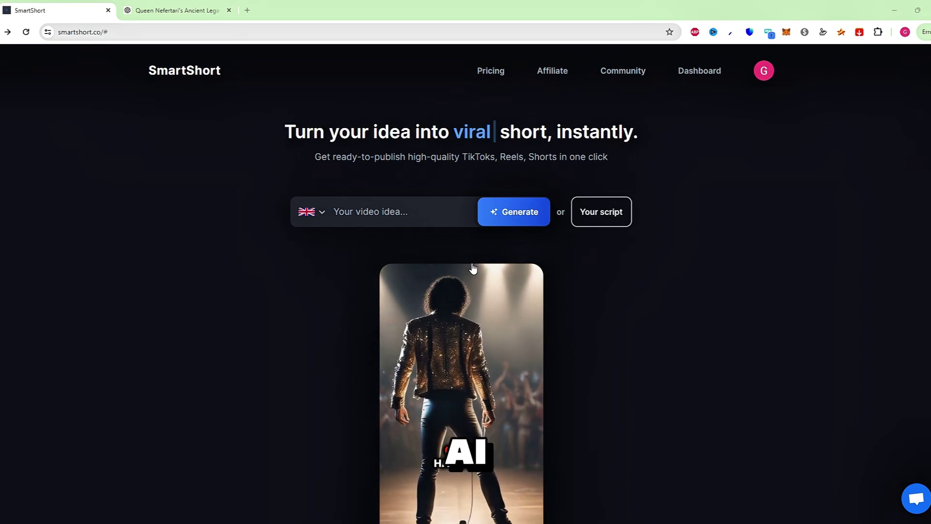
# Start a new project from the Dashboard with the pasted Queen Nefertari prompt as its script.
pyautogui.click(594, 211)
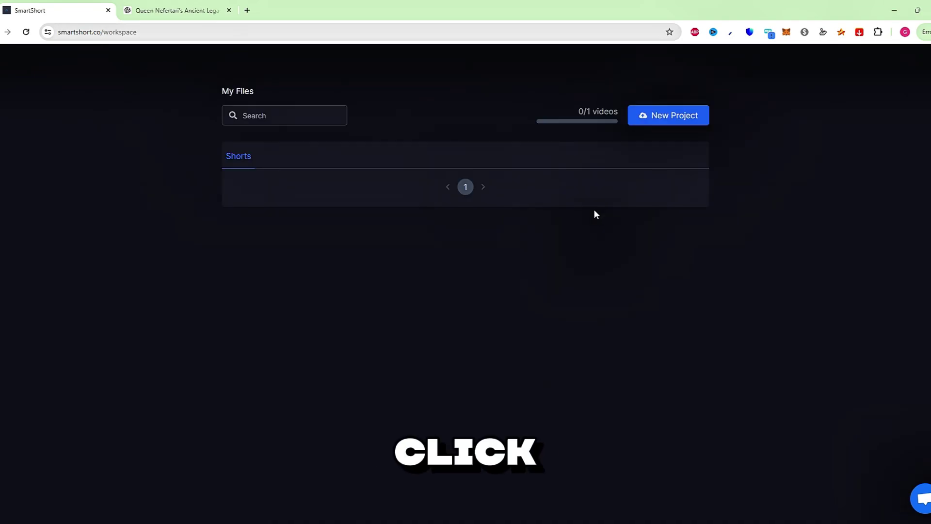
pyautogui.click(675, 117)
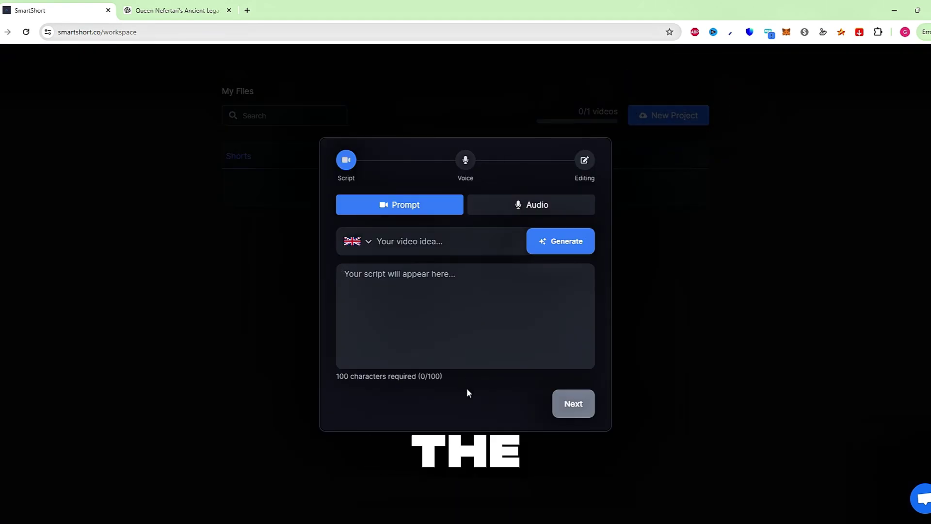
pyautogui.write("Write about Queen Nefertari, the Great Royal Wife of Pharaoh Ramesses II, highlighting her significant role in ancient Egypt around the 13th century BCE. Discuss her diplomatic and cultural influence, particularly through her depiction in the magnificent temples at Abu Simbel. Mention her unique status reflected in the lavishly decorated tomb in the Valley of the Queens, illustrating her importance and reverence in Egyptian society. Explore her contributions to the political and religious landscape, as well as her interactions with other royal figures and deities, which cemented her legacy as one of Egypt's most iconic queens.")
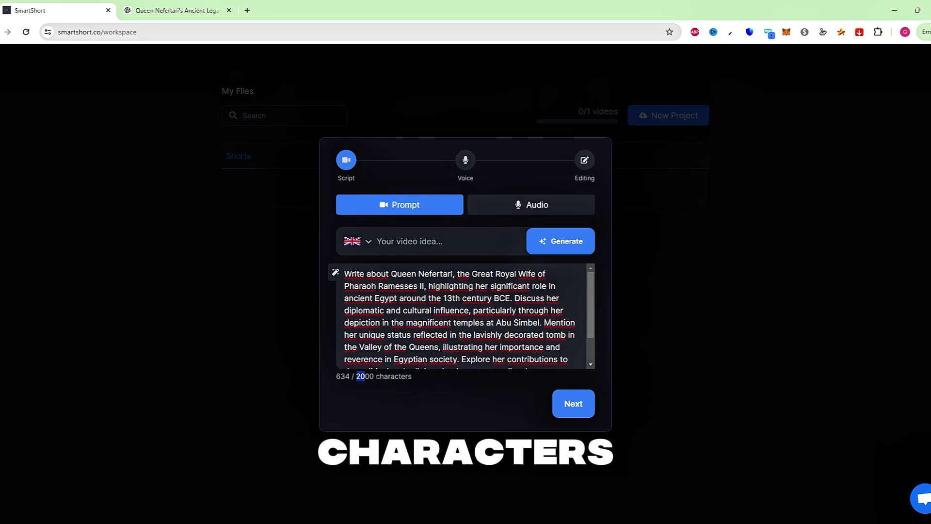
# Keep English as the script language, glancing at idea topics and the Audio option before staying on Prompt.
pyautogui.click(357, 245)
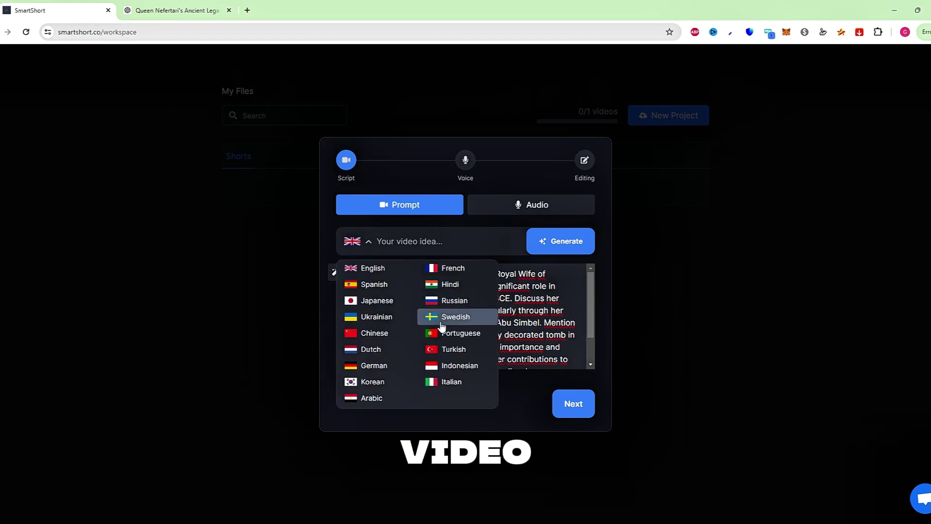
pyautogui.click(386, 270)
pyautogui.click(422, 241)
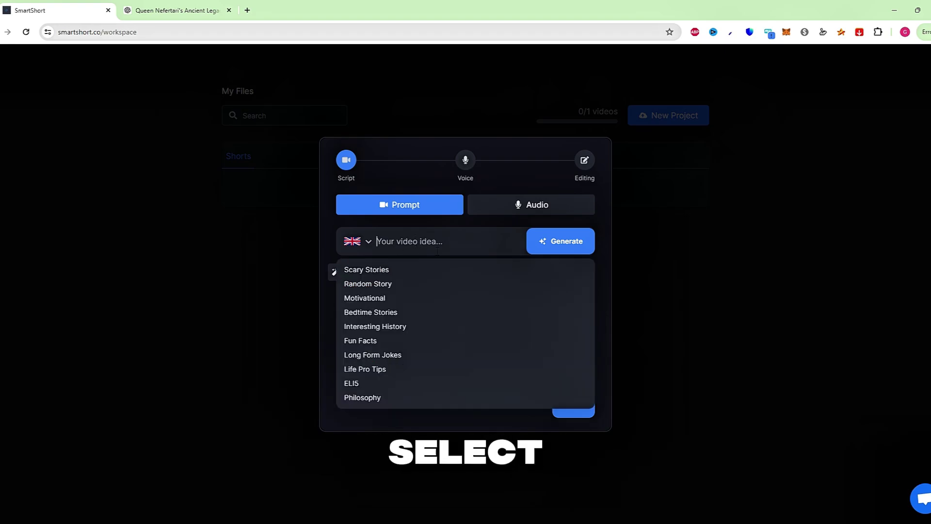
pyautogui.click(538, 206)
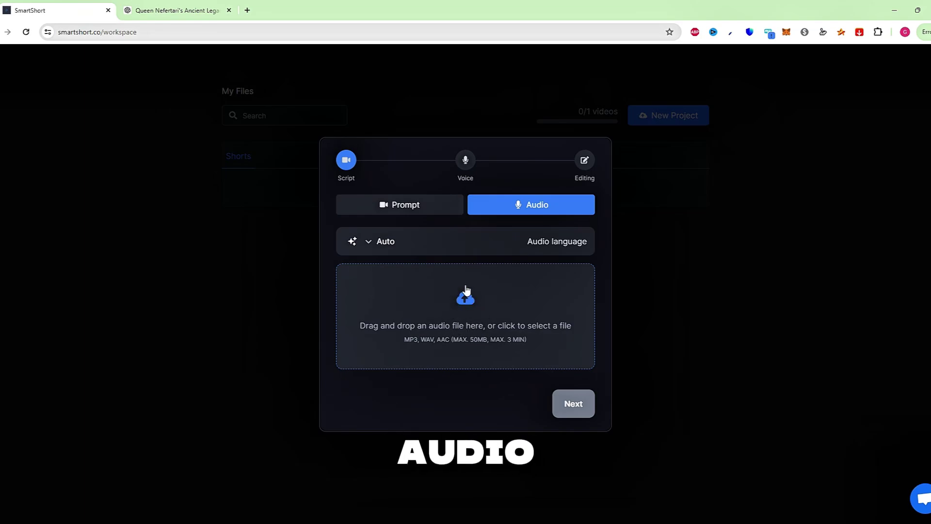
pyautogui.click(404, 209)
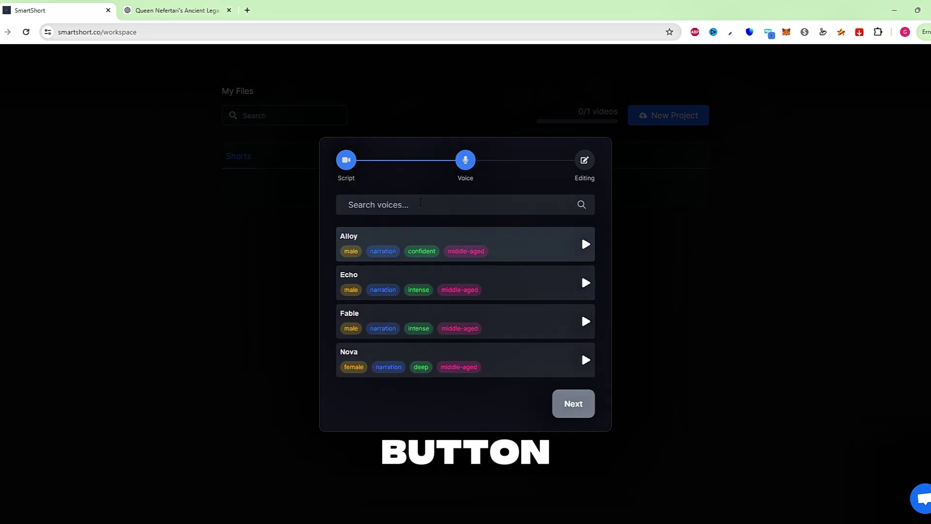
pyautogui.scroll(-2, 387, 241)
pyautogui.scroll(-2, 393, 247)
pyautogui.scroll(-1, 393, 251)
pyautogui.scroll(3, 397, 255)
pyautogui.scroll(2, 396, 254)
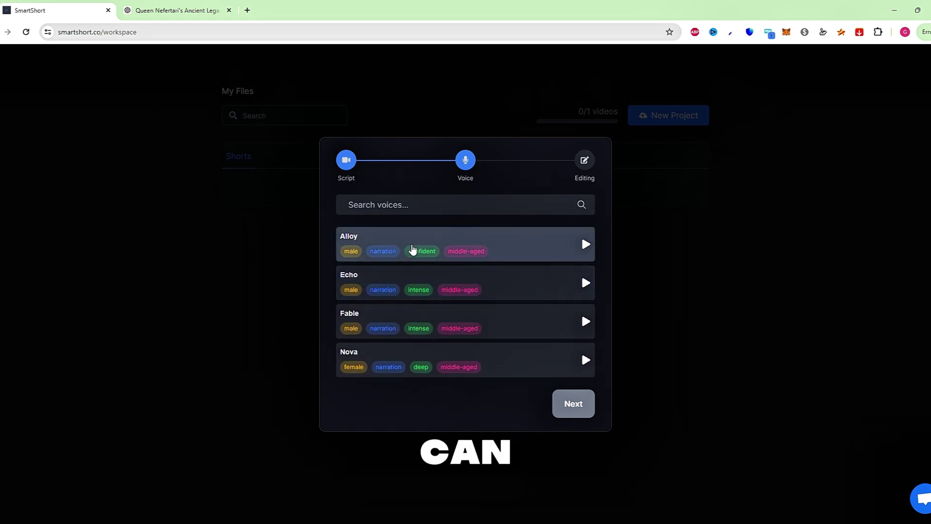
# Choose the Alloy narrator voice over Echo and continue to the editing settings.
pyautogui.click(378, 204)
pyautogui.click(393, 238)
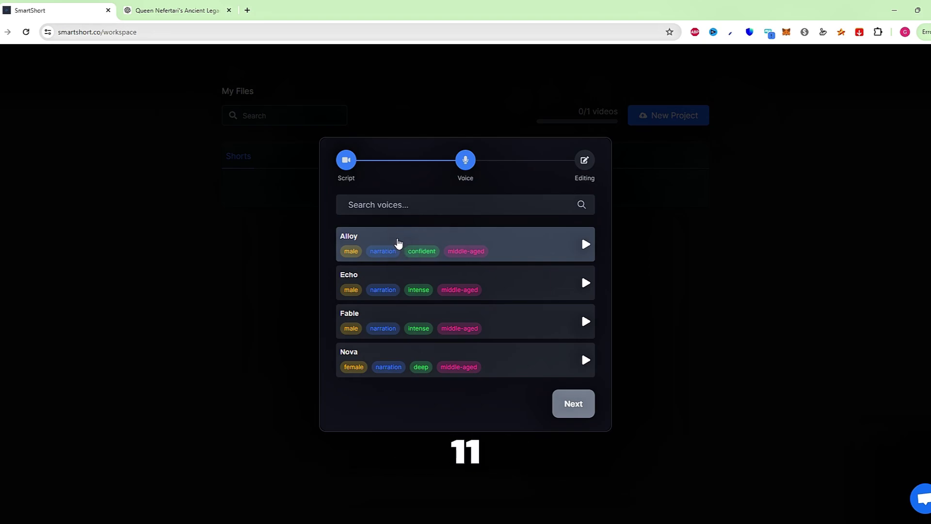
pyautogui.scroll(-1, 394, 249)
pyautogui.scroll(-2, 393, 248)
pyautogui.scroll(-2, 394, 251)
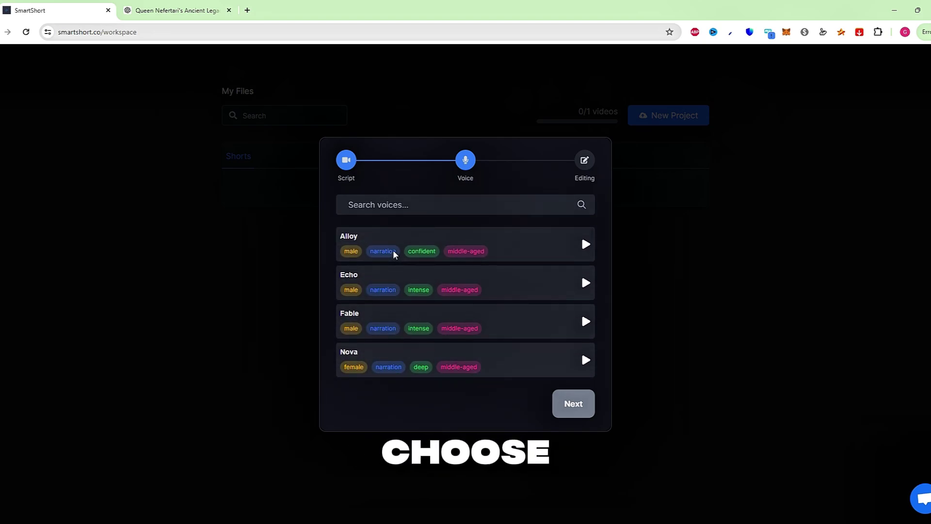
pyautogui.click(445, 282)
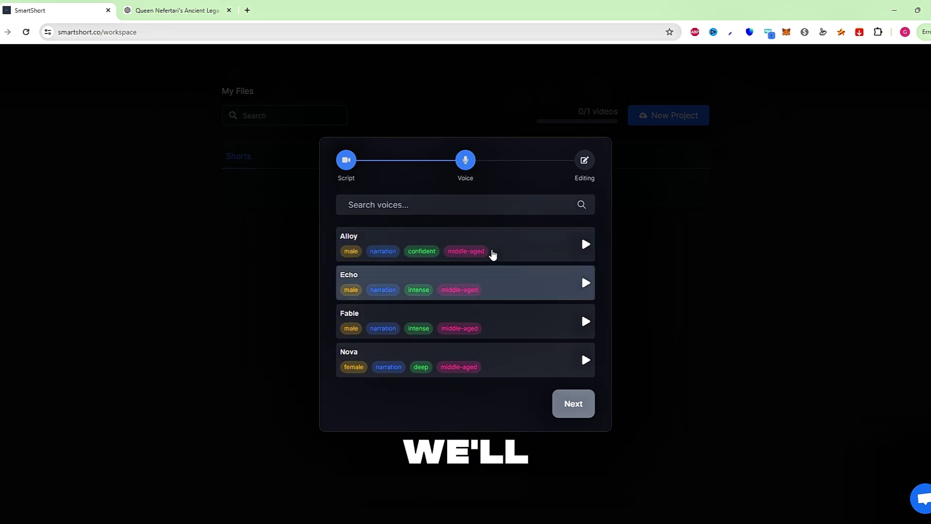
pyautogui.click(491, 250)
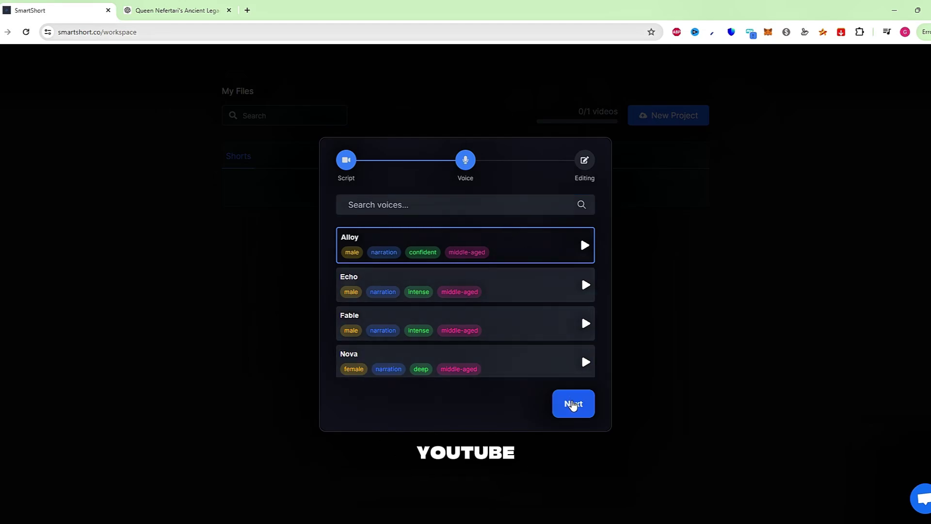
pyautogui.click(573, 404)
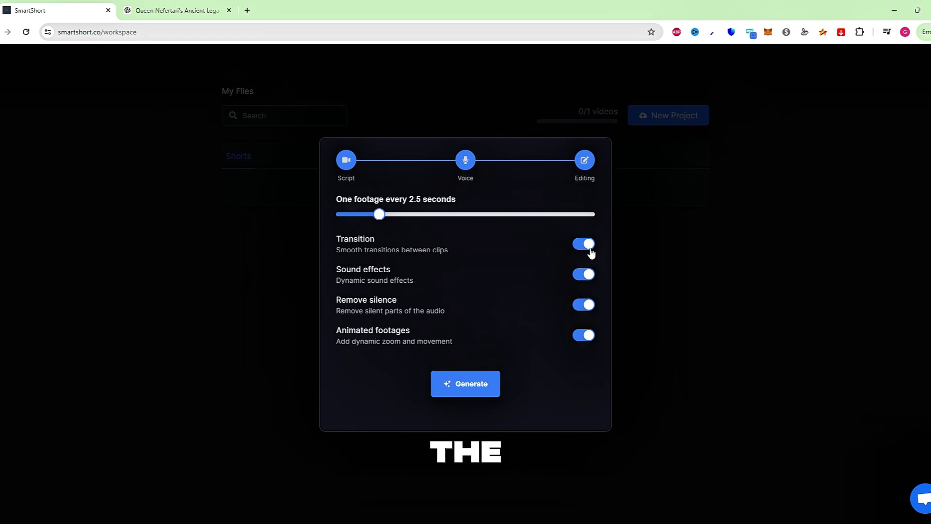
# Keep sound effects and all other editing effects on and generate the short video.
pyautogui.click(588, 275)
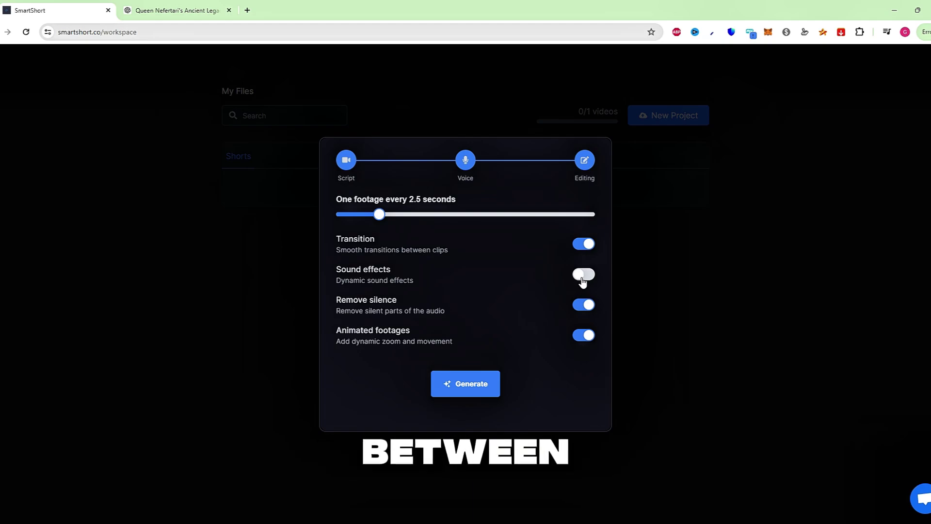
pyautogui.click(574, 283)
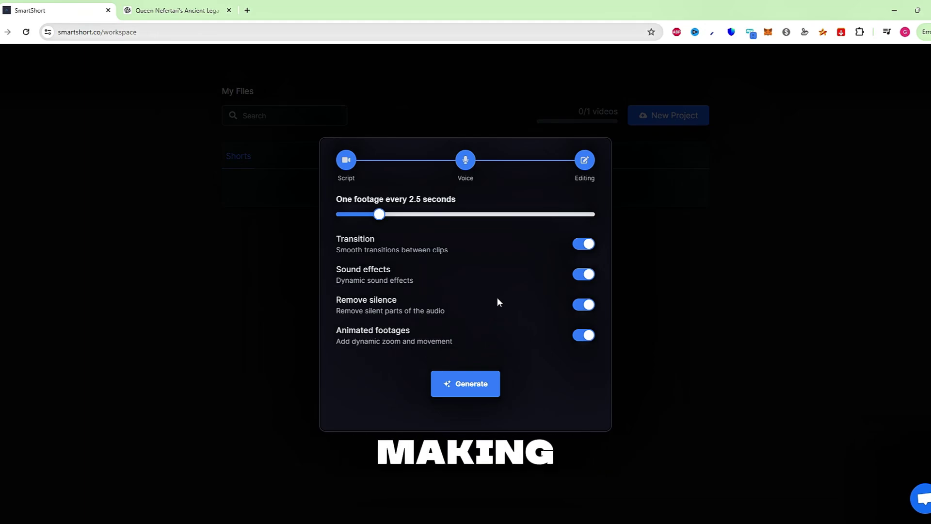
pyautogui.click(469, 388)
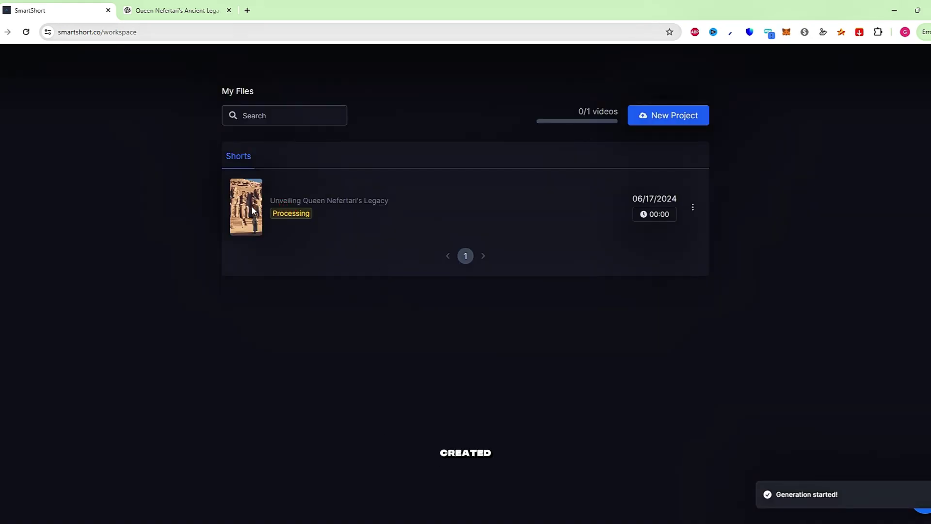
# Open the finished 'Unveiling Queen Nefertari's Legacy' short in the editor.
pyautogui.click(479, 221)
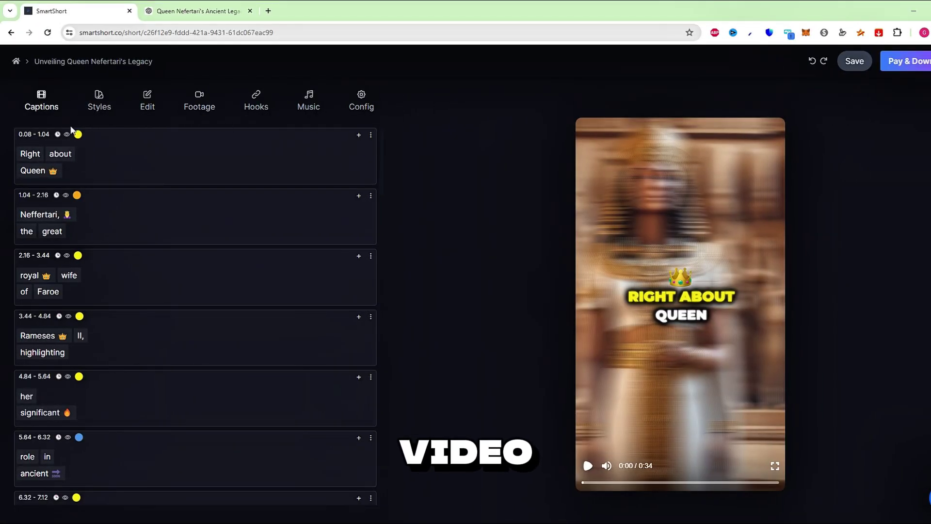
# Try word and line highlighting and word zoom animations on the first caption.
pyautogui.click(371, 135)
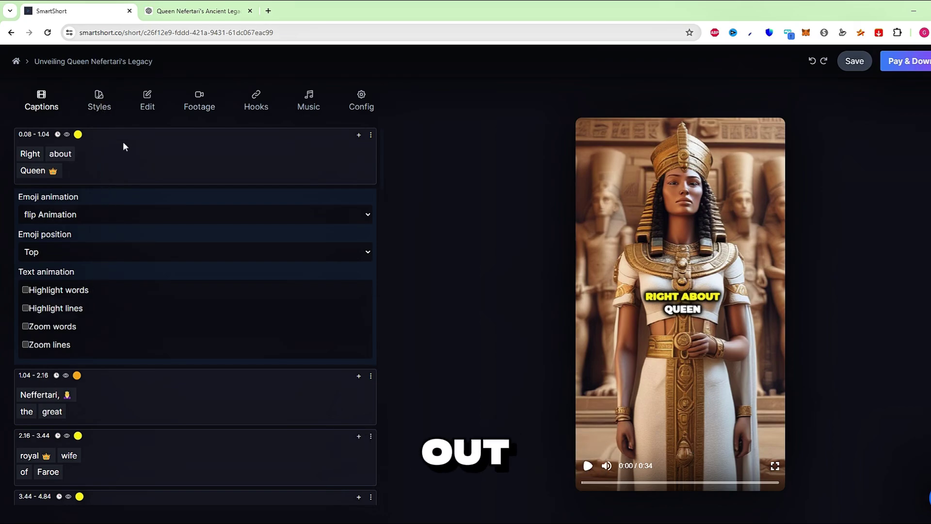
pyautogui.click(33, 153)
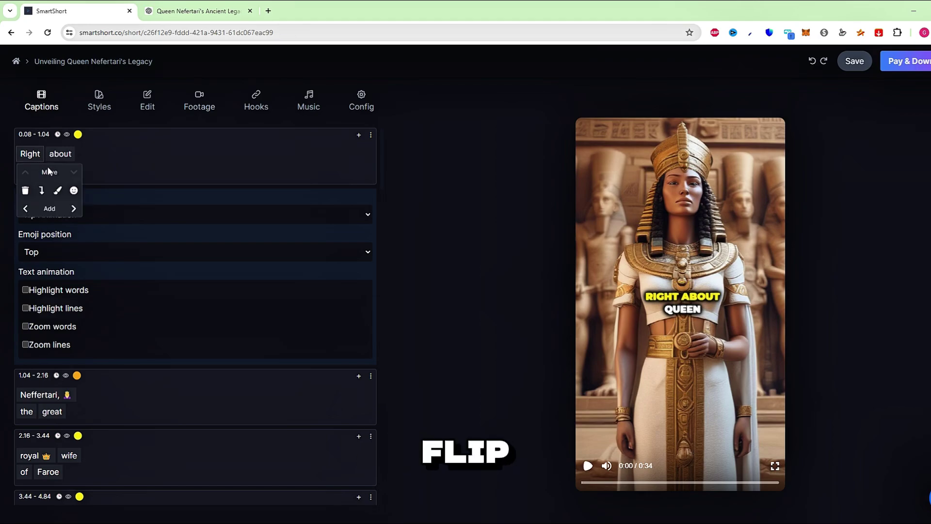
pyautogui.click(64, 274)
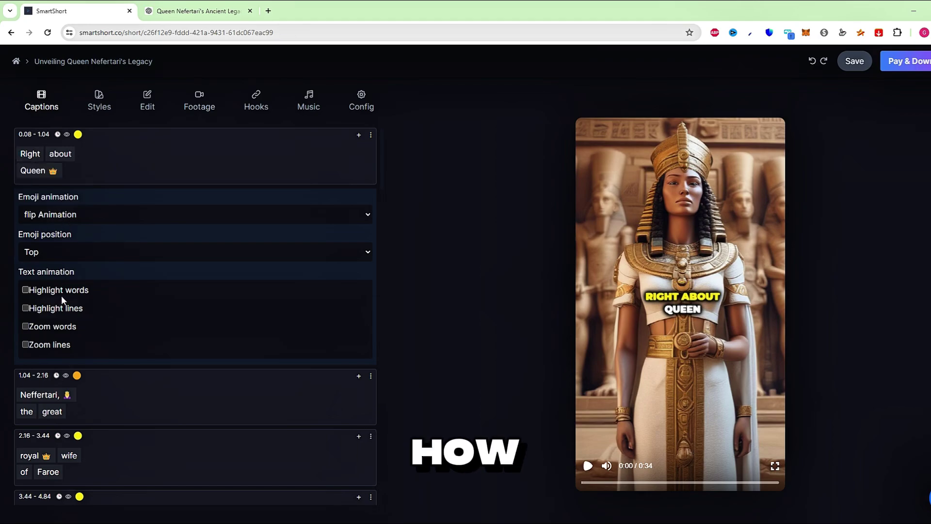
pyautogui.click(62, 291)
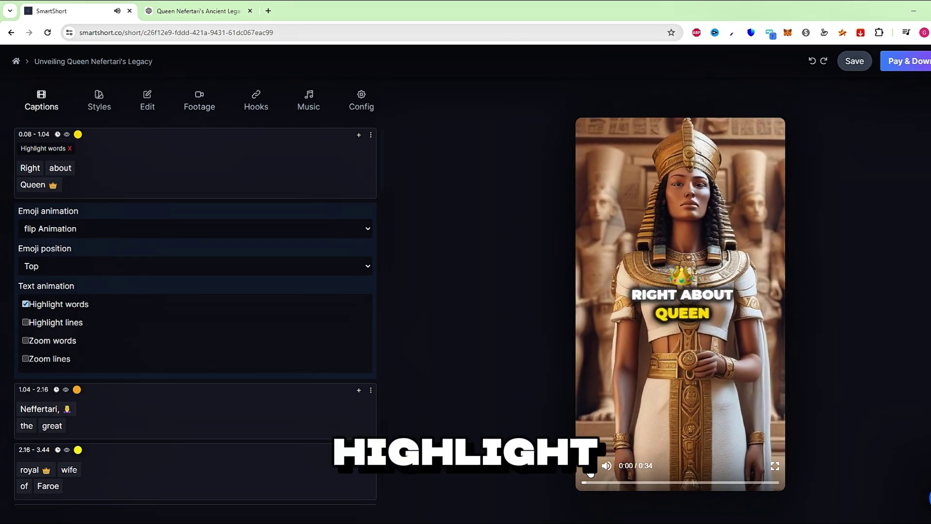
pyautogui.click(25, 322)
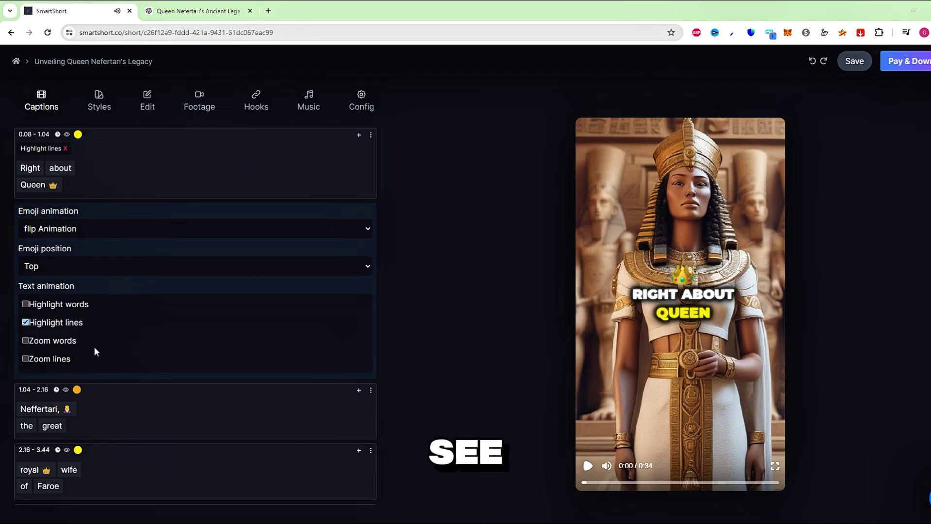
pyautogui.click(24, 339)
# Try line zoom, clear all text animations, and select the word 'Queen' for editing.
pyautogui.click(27, 357)
pyautogui.click(26, 339)
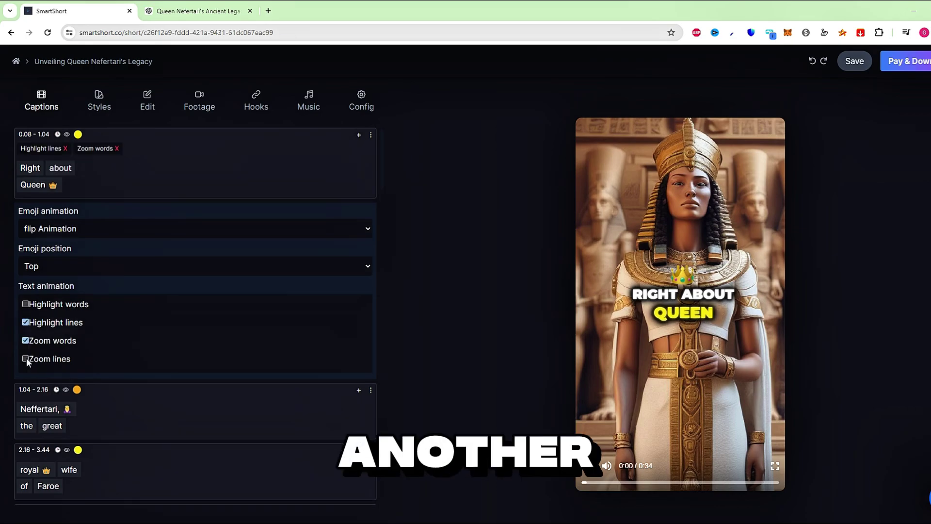
pyautogui.click(26, 359)
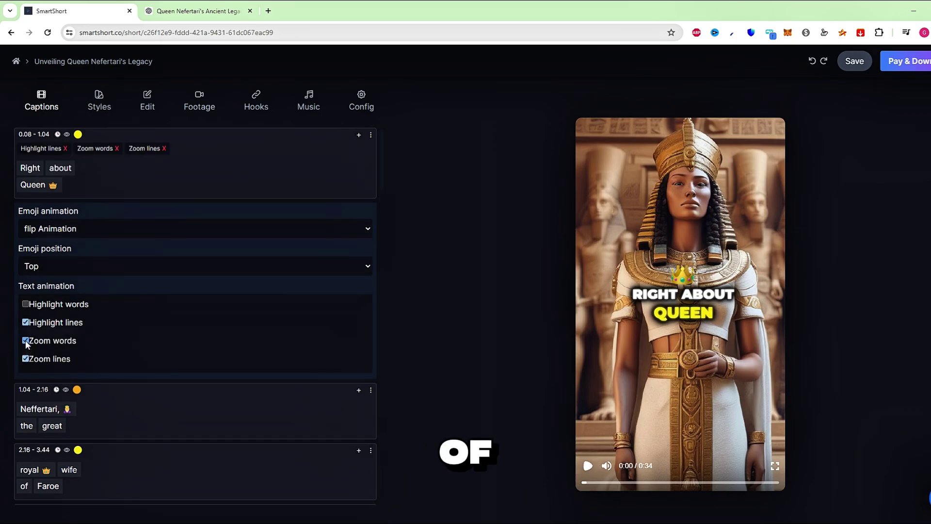
pyautogui.click(25, 341)
pyautogui.click(26, 322)
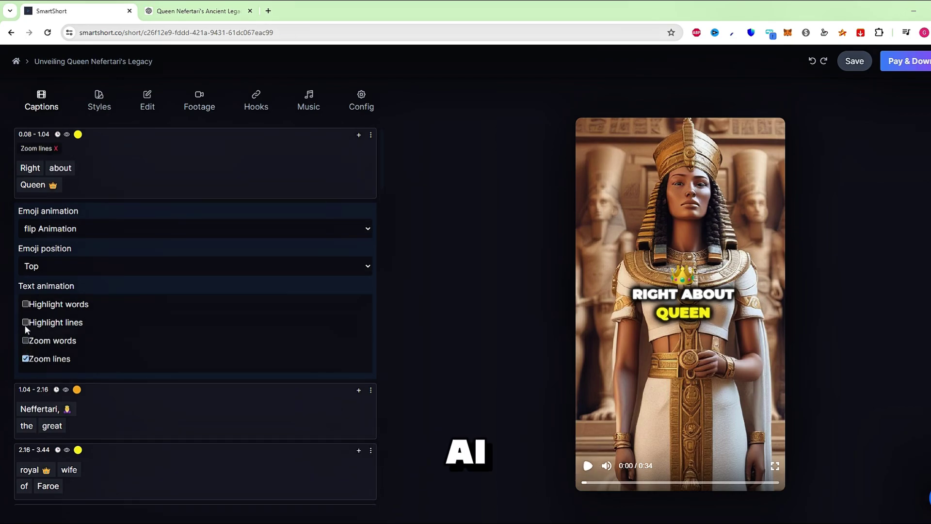
pyautogui.click(26, 358)
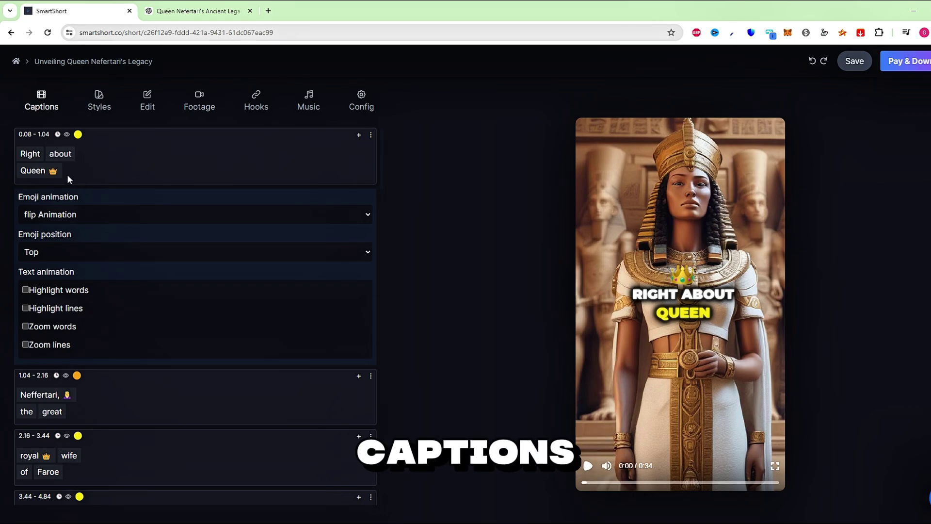
pyautogui.click(52, 171)
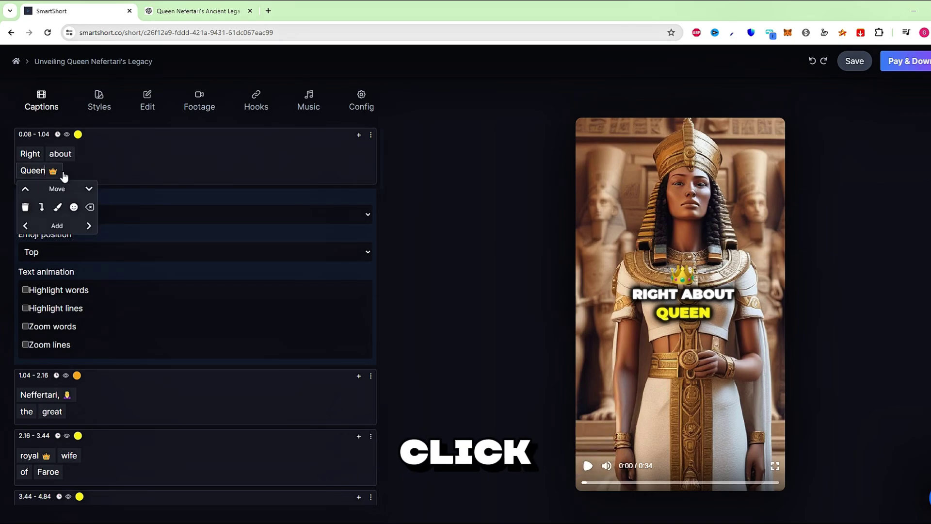
# Swap the crown emoji on 'Queen' for the screaming face emoji.
pyautogui.click(75, 208)
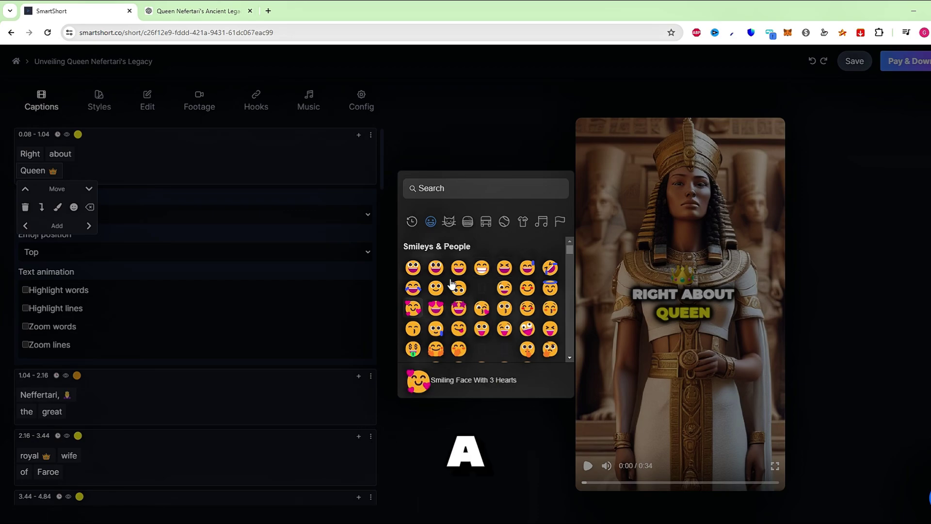
pyautogui.scroll(-3, 518, 306)
pyautogui.scroll(-3, 518, 313)
pyautogui.scroll(-3, 518, 320)
pyautogui.scroll(-4, 516, 321)
pyautogui.scroll(-3, 516, 320)
pyautogui.scroll(-3, 516, 319)
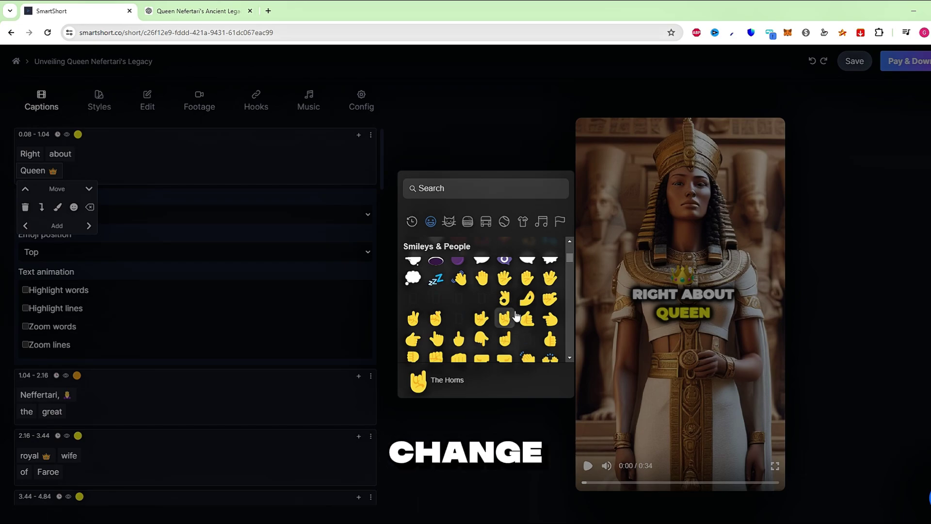
pyautogui.scroll(-2, 517, 316)
pyautogui.scroll(3, 516, 315)
pyautogui.scroll(3, 509, 313)
pyautogui.scroll(3, 501, 311)
pyautogui.scroll(3, 496, 309)
pyautogui.scroll(3, 492, 303)
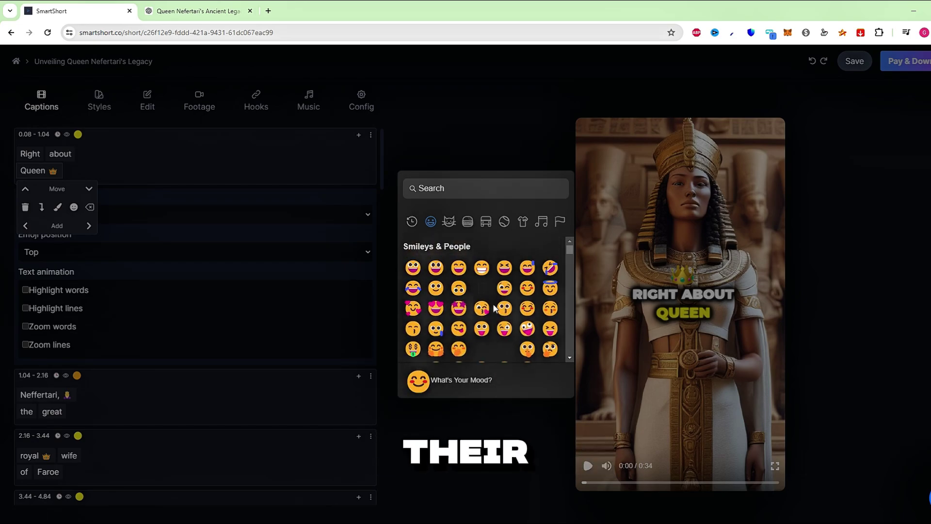
pyautogui.scroll(3, 484, 334)
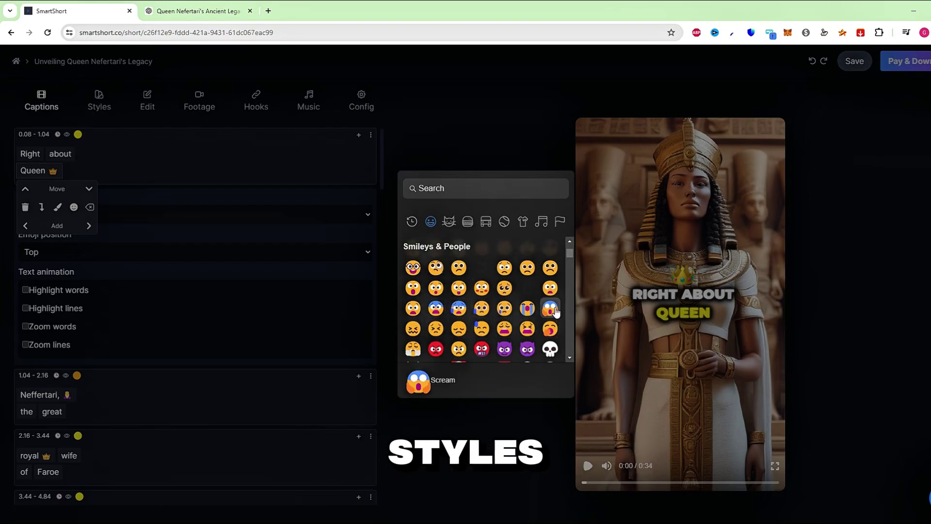
pyautogui.click(550, 318)
pyautogui.click(93, 171)
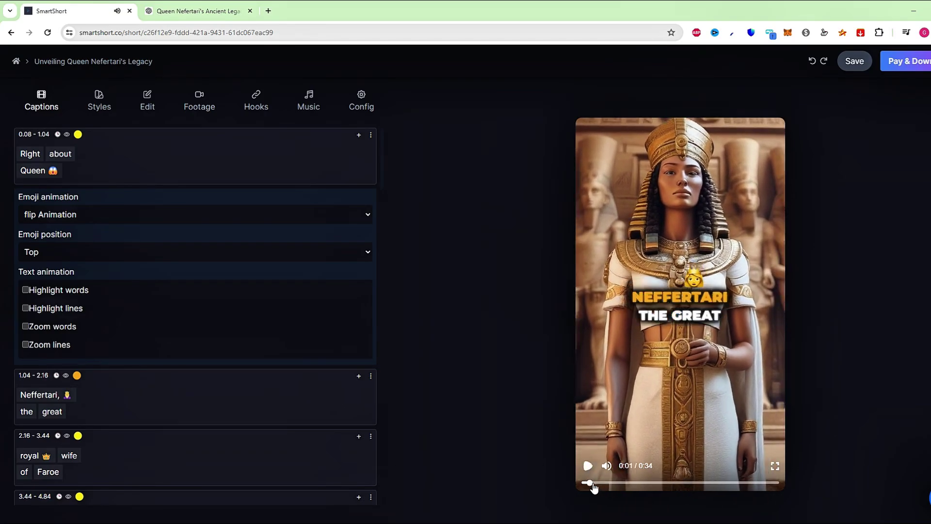
# Browse the first footage clip's image replacement options, AI-generated or uploaded, without changing it.
pyautogui.click(588, 466)
pyautogui.click(199, 100)
pyautogui.scroll(-3, 255, 282)
pyautogui.scroll(-3, 255, 282)
pyautogui.scroll(3, 256, 281)
pyautogui.scroll(3, 255, 282)
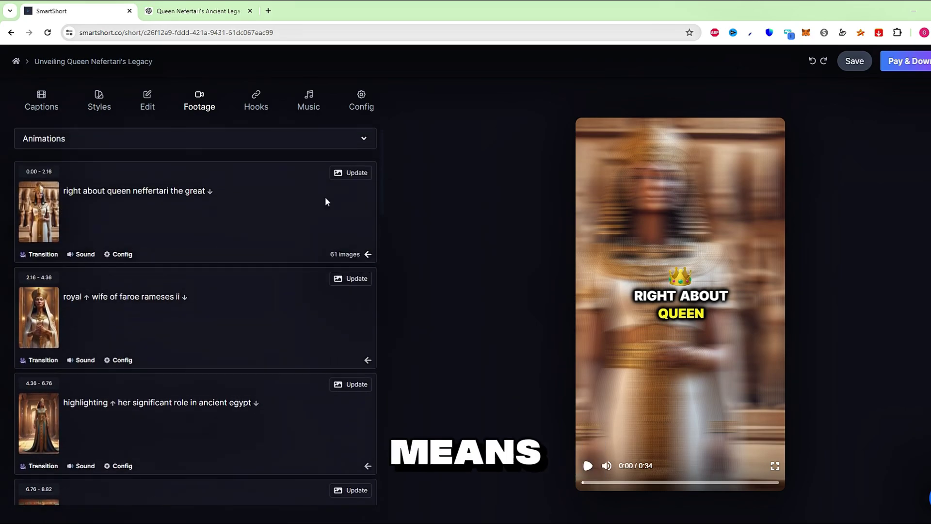
pyautogui.click(350, 173)
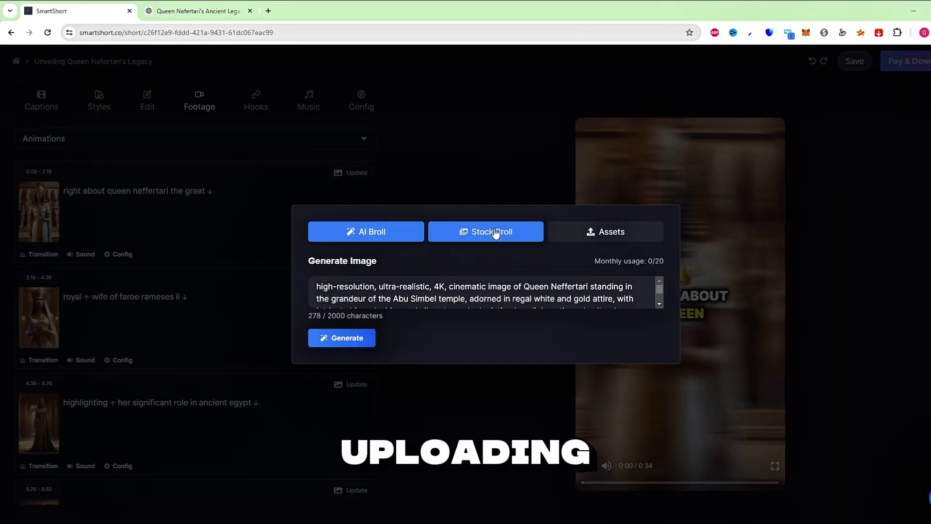
pyautogui.click(574, 231)
pyautogui.click(370, 228)
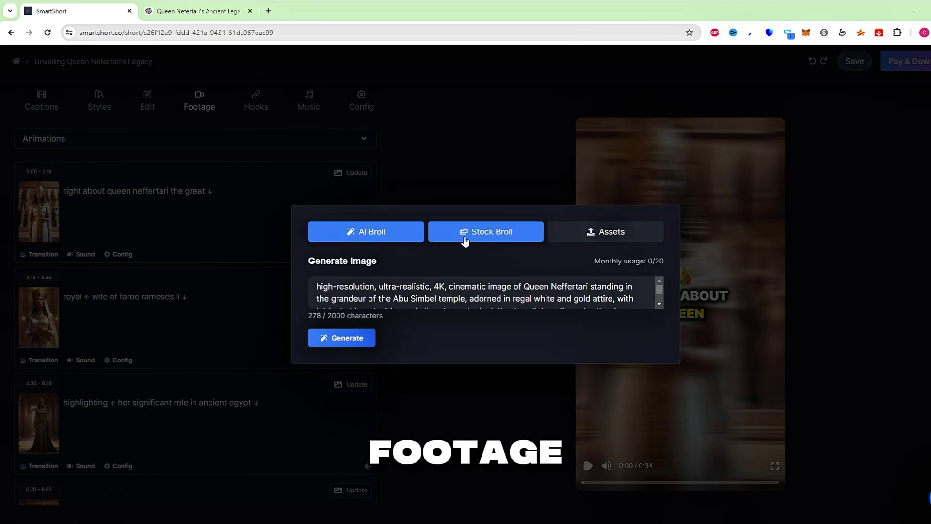
pyautogui.click(147, 252)
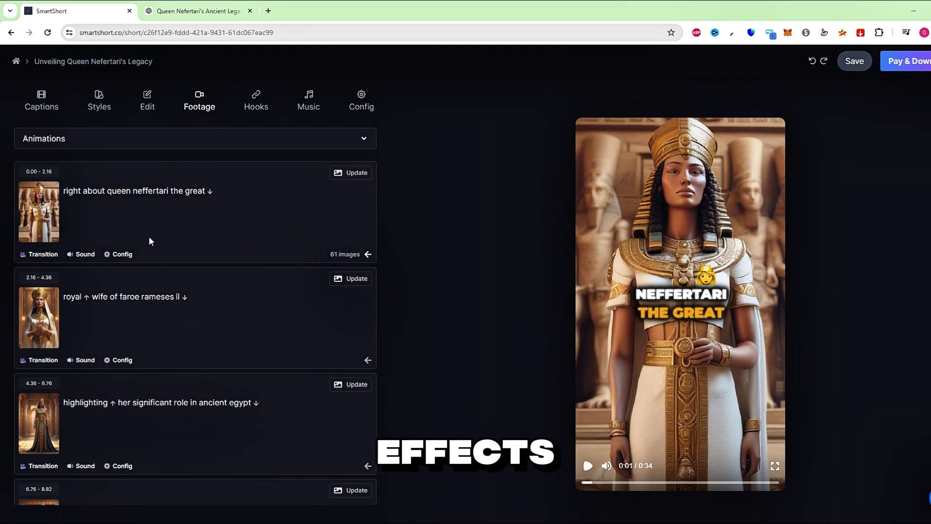
# Look through the first clip's sound effect, transition and size-position options, leaving them unchanged.
pyautogui.click(85, 254)
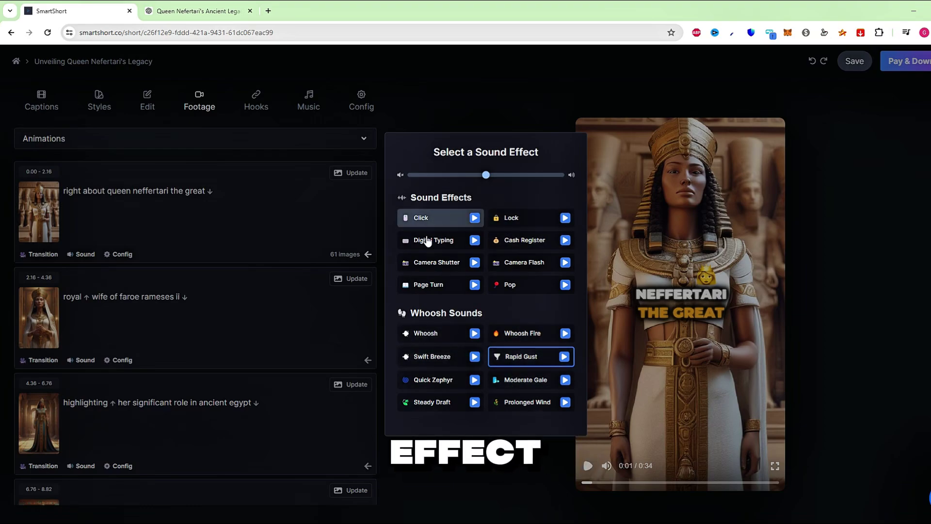
pyautogui.click(211, 193)
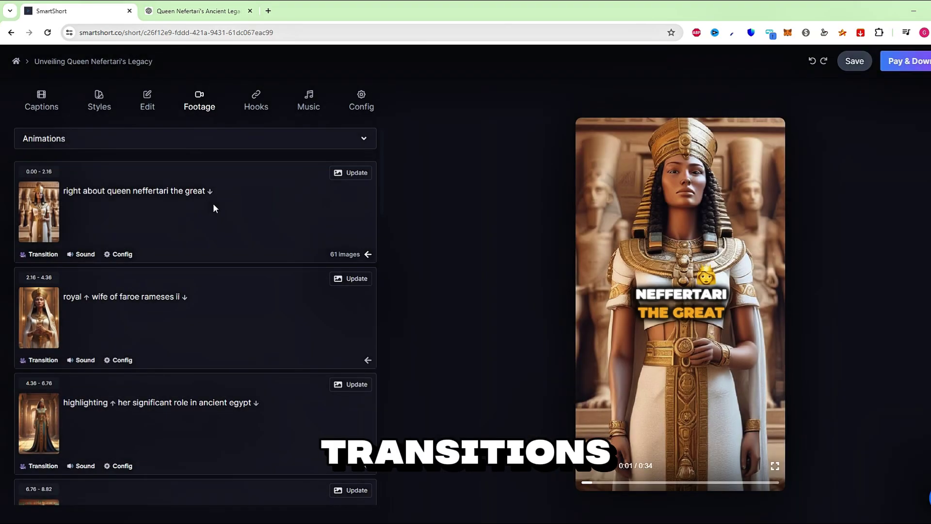
pyautogui.click(51, 254)
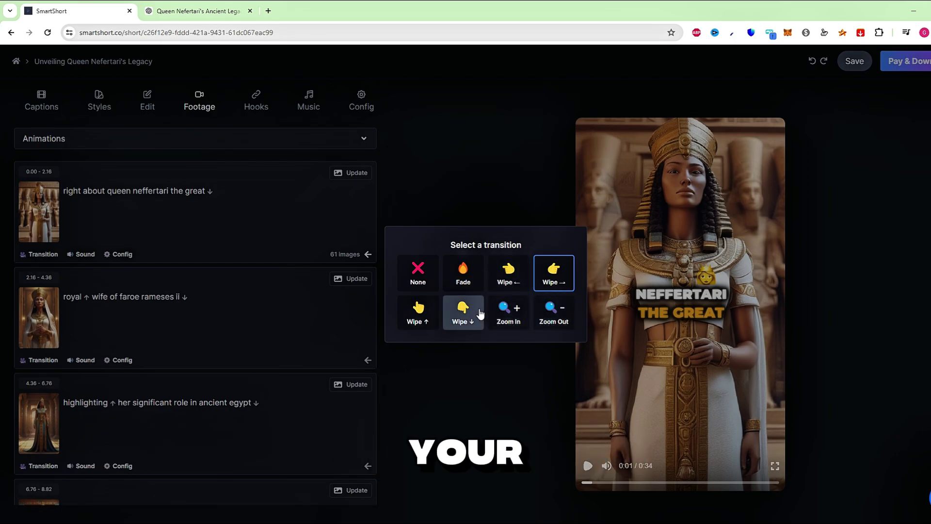
pyautogui.click(393, 194)
pyautogui.click(123, 254)
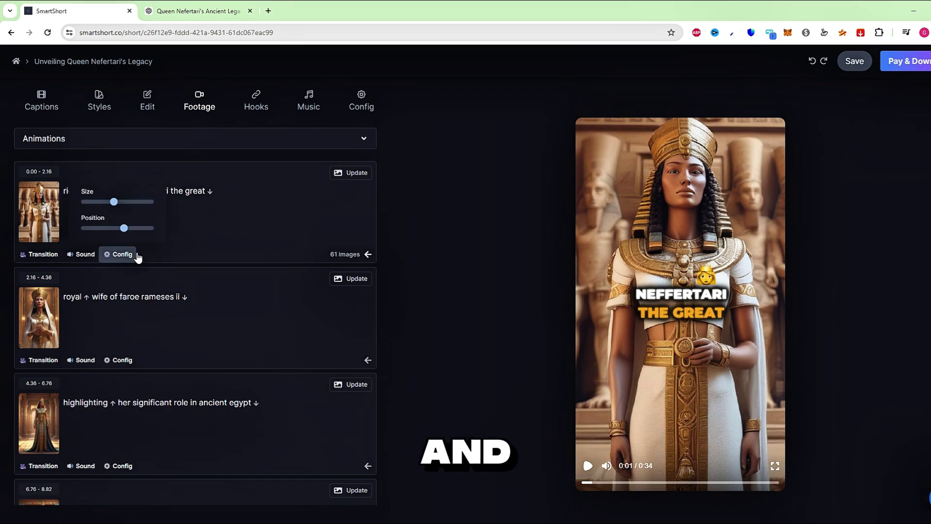
# Set the caption highlight colour to blue in the Edit settings.
pyautogui.click(287, 185)
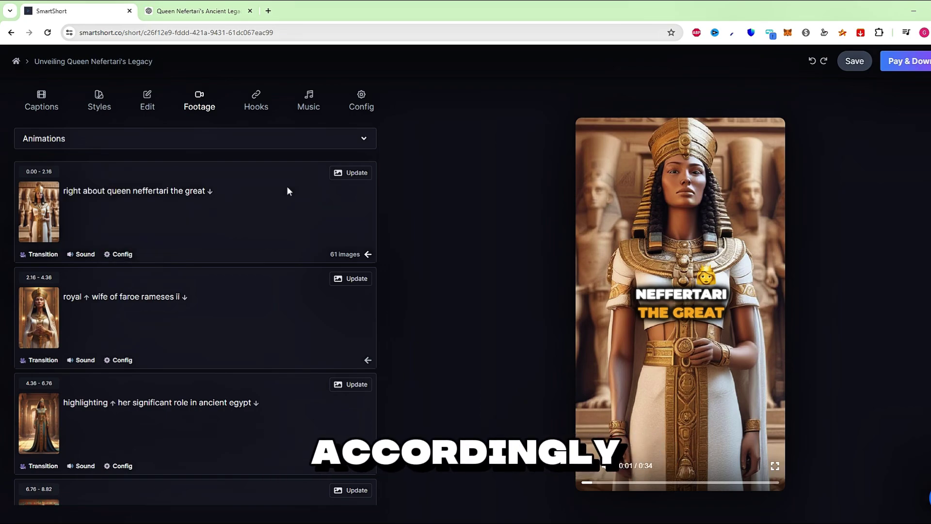
pyautogui.click(147, 100)
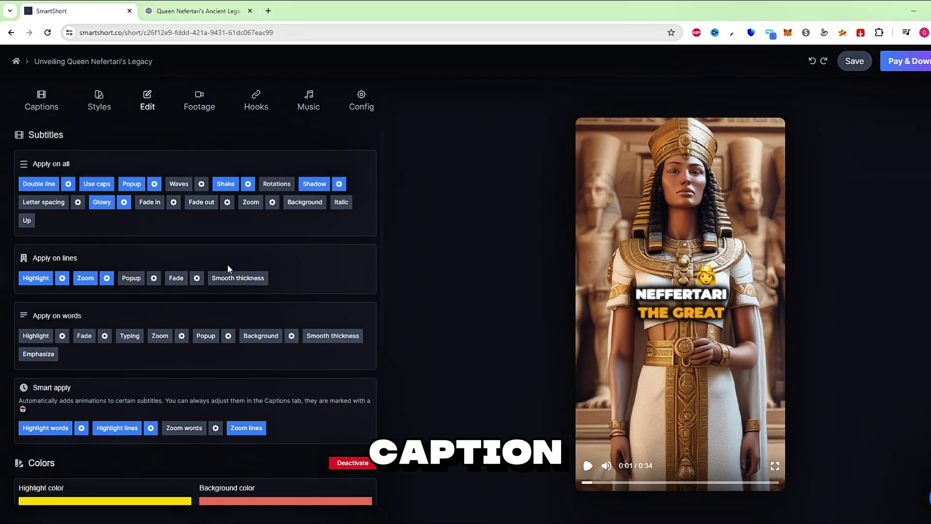
pyautogui.scroll(-3, 257, 229)
pyautogui.click(140, 358)
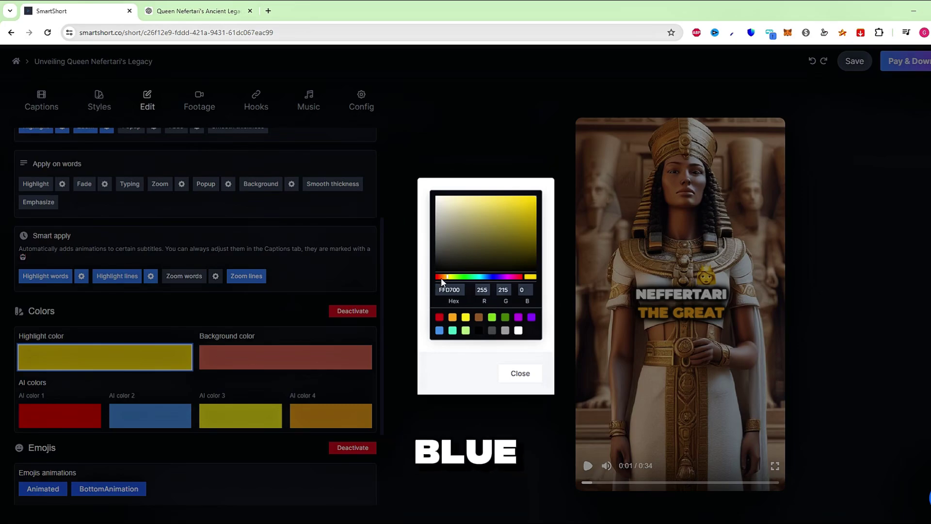
pyautogui.click(489, 277)
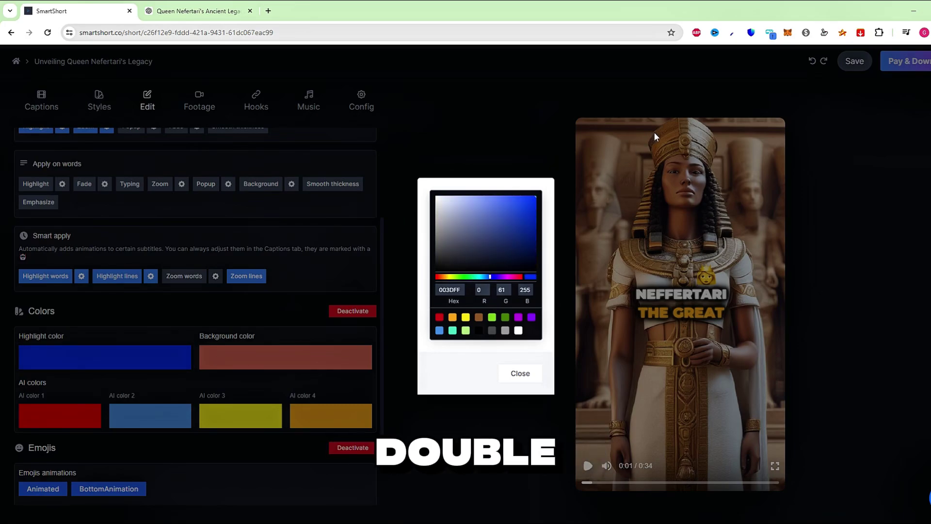
pyautogui.click(520, 373)
pyautogui.scroll(-2, 221, 361)
pyautogui.scroll(-1, 223, 327)
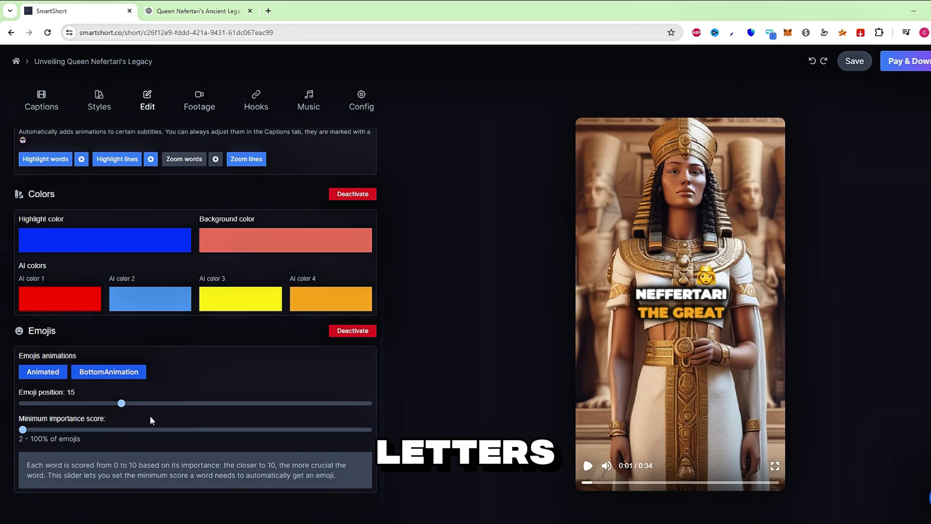
pyautogui.scroll(2, 186, 362)
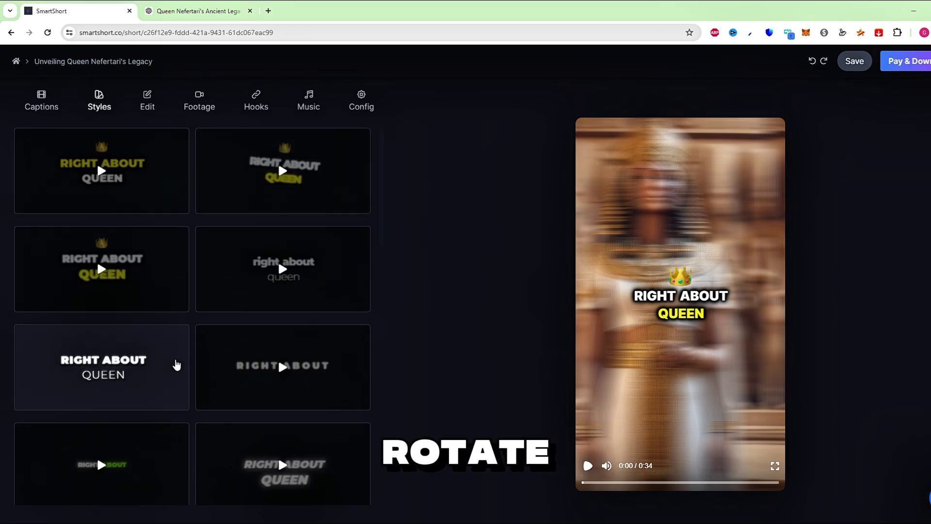
# Apply a caption style preset and move to the subscribe hook settings.
pyautogui.click(102, 270)
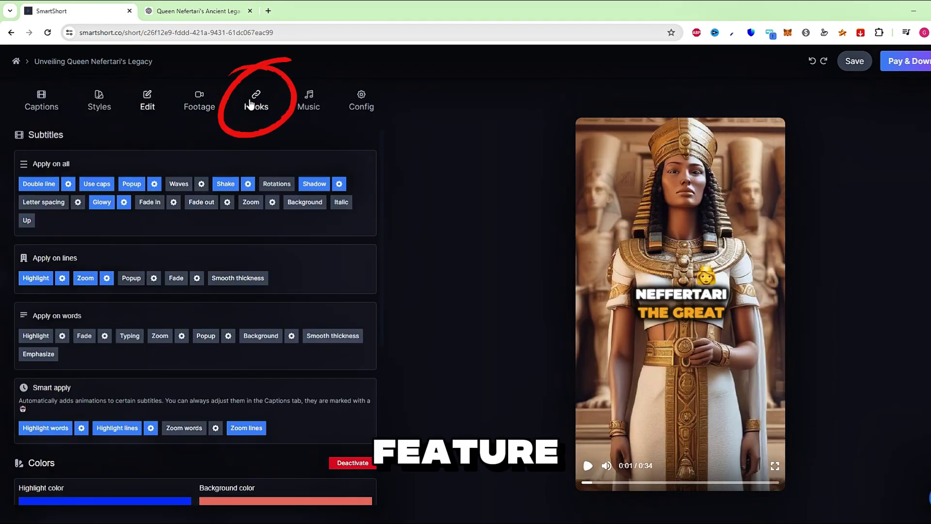
pyautogui.click(256, 101)
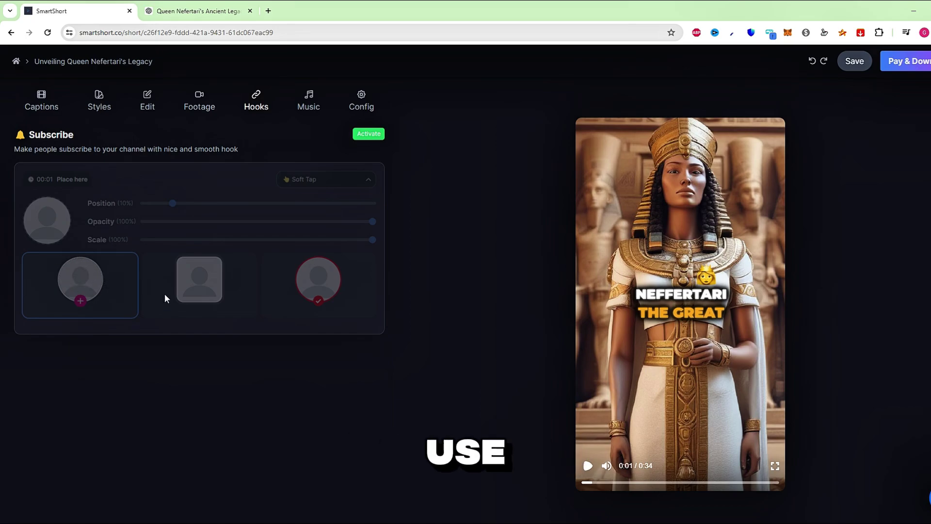
# Activate the Subscribe hook with the Bright Ding sound and bring up the Music list.
pyautogui.click(366, 137)
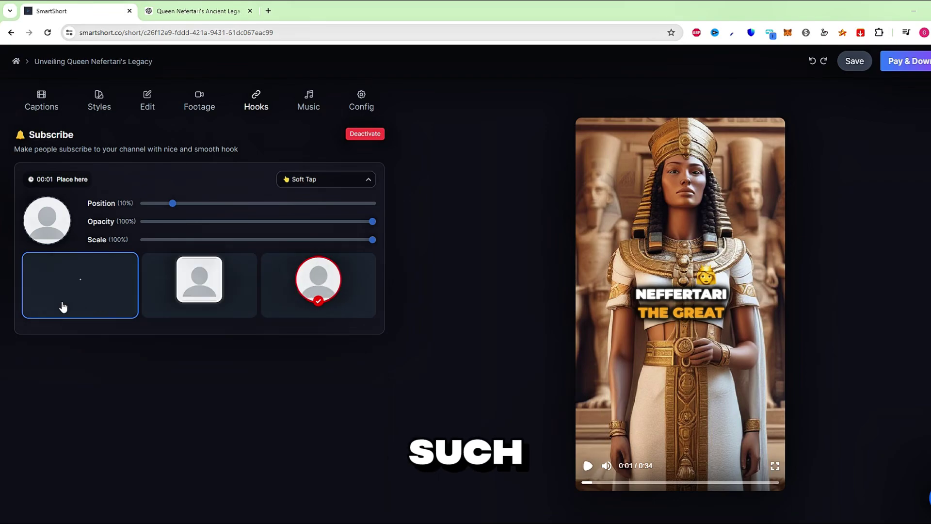
pyautogui.click(325, 178)
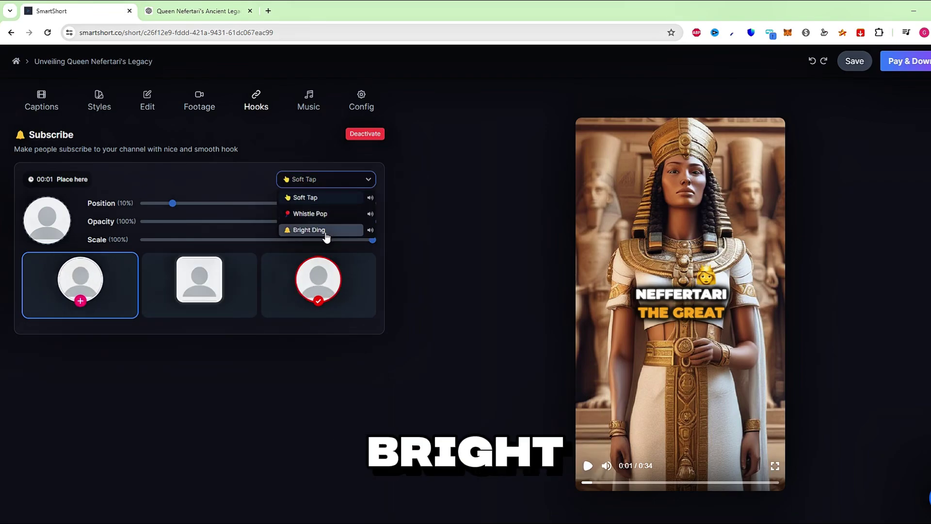
pyautogui.click(306, 230)
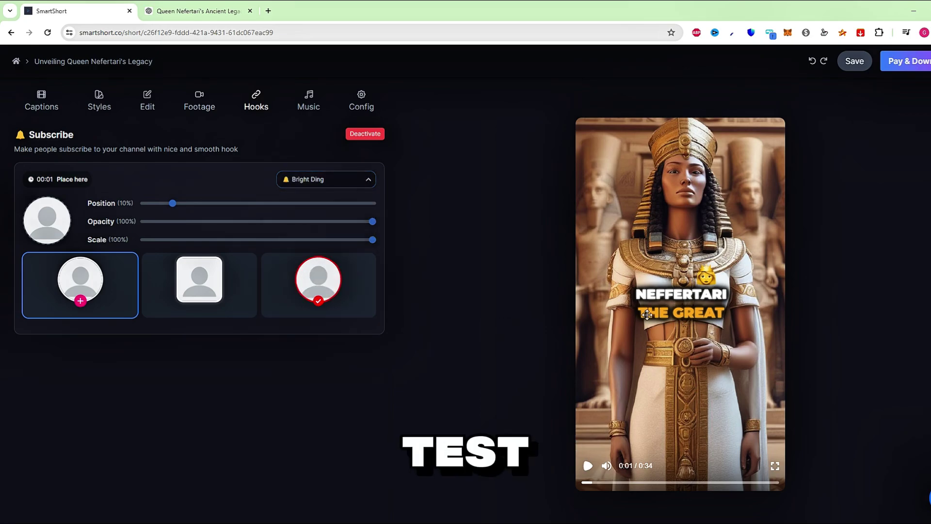
pyautogui.click(320, 109)
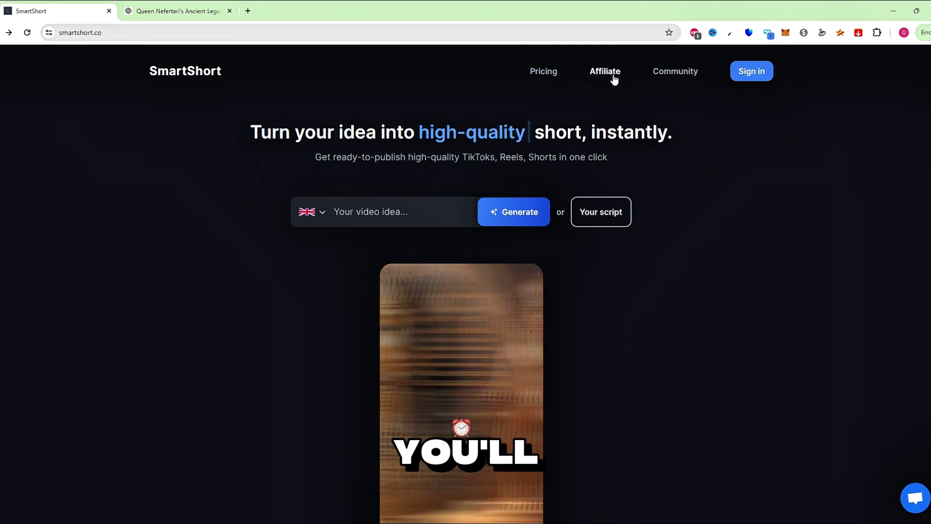
# Open the Affiliate page and set the earnings calculator to 5 affiliates ($1,656.00/year).
pyautogui.click(605, 71)
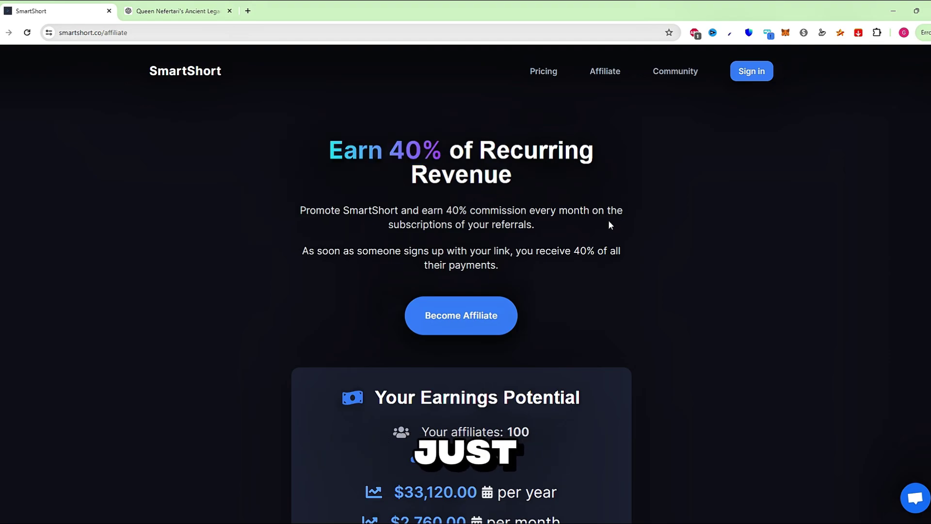
pyautogui.scroll(-2, 456, 318)
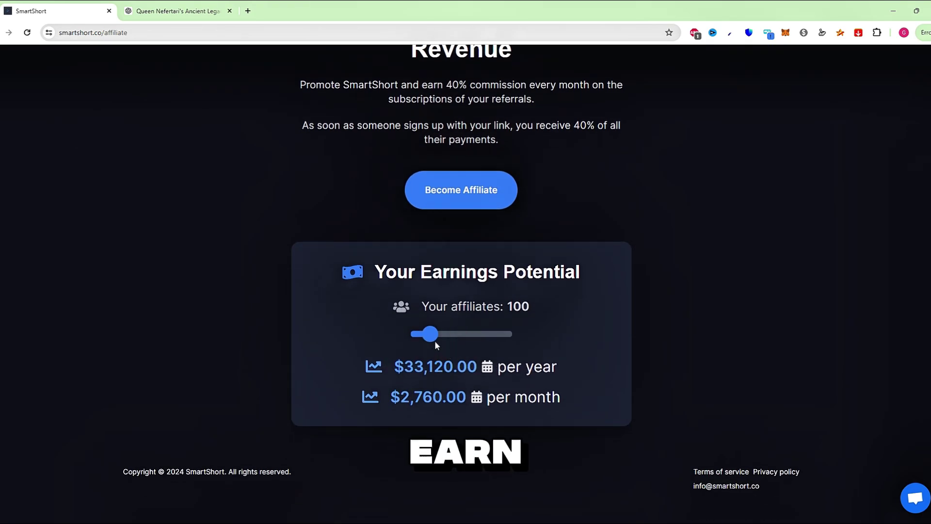
pyautogui.moveTo(432, 340); pyautogui.dragTo(409, 343)
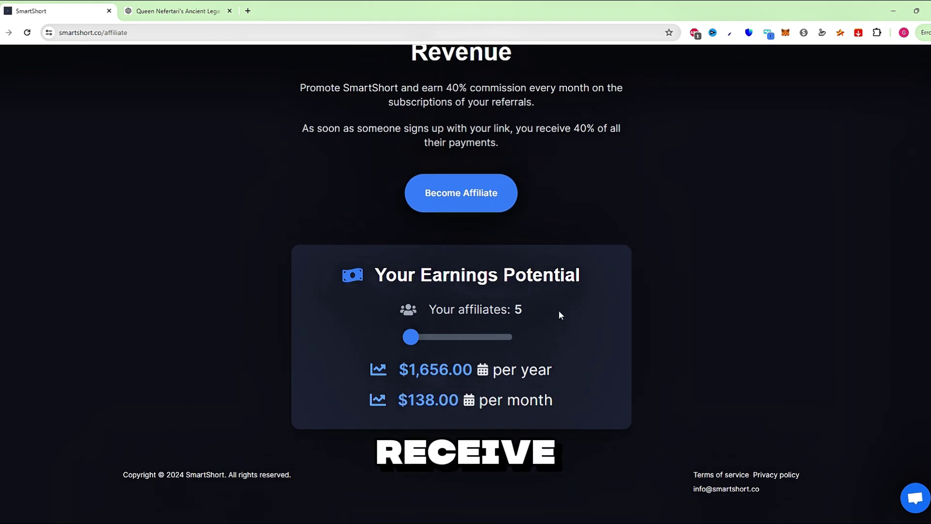
pyautogui.scroll(3, 558, 310)
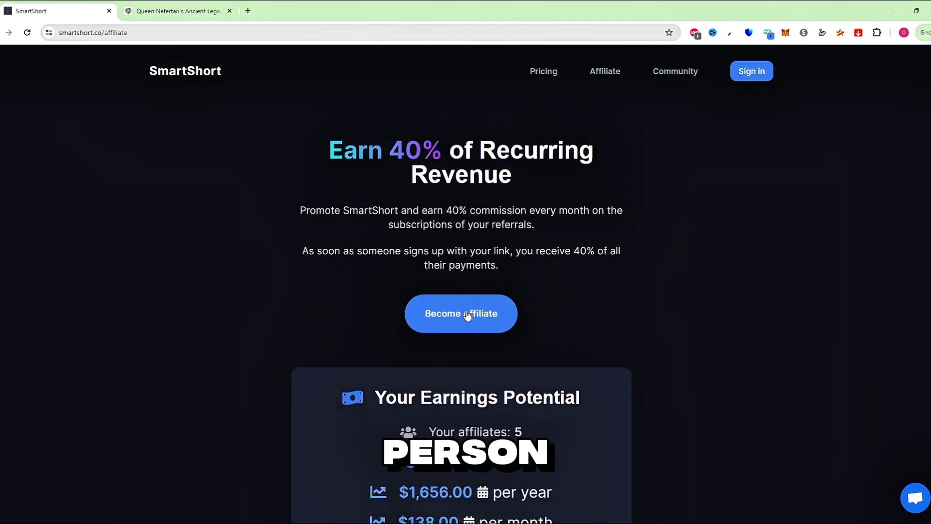